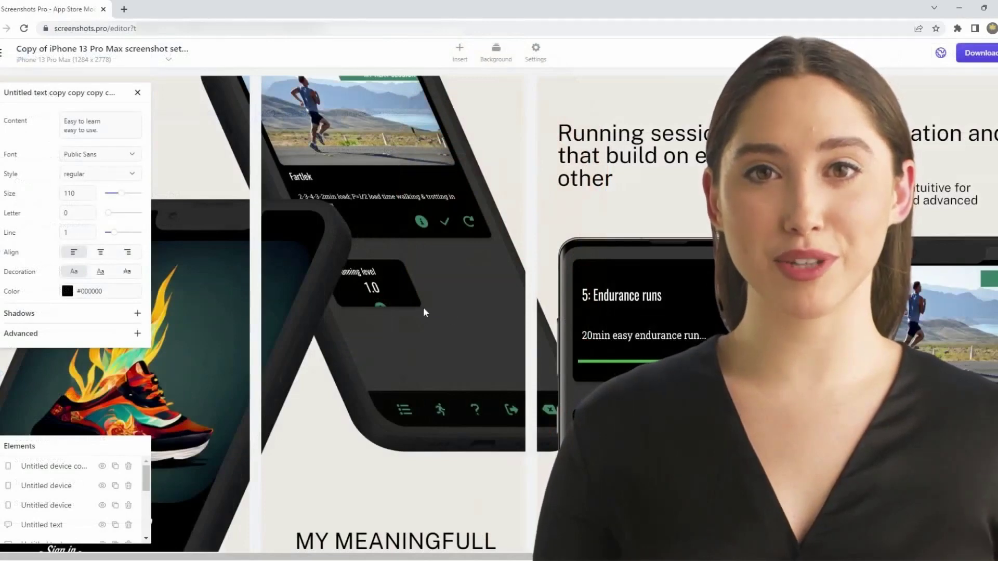
- Select the 'Running sessions' headline and delete 'build on each other' from its wording
click(358, 208)
scroll(457, 241, down, 3)
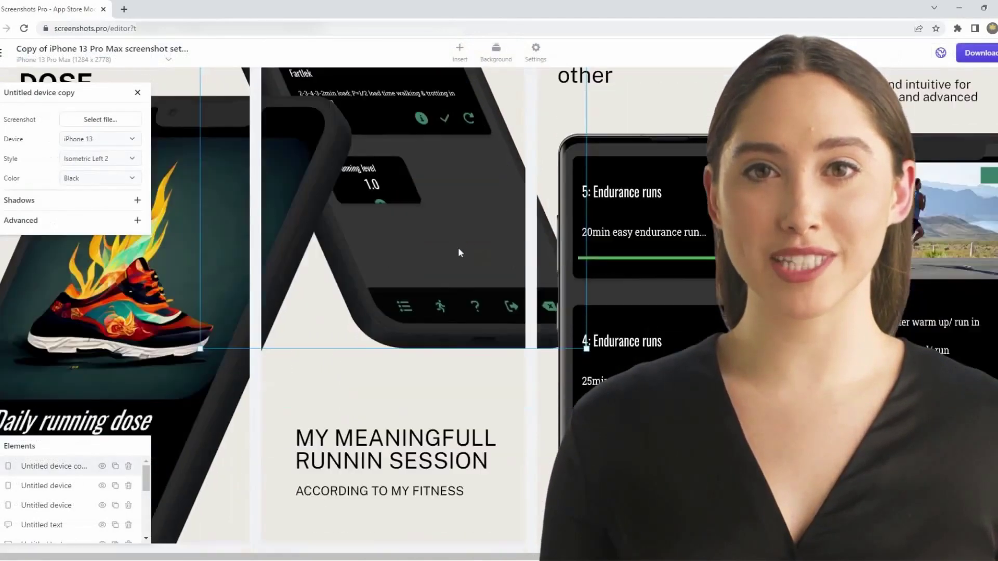
click(660, 304)
scroll(665, 303, up, 3)
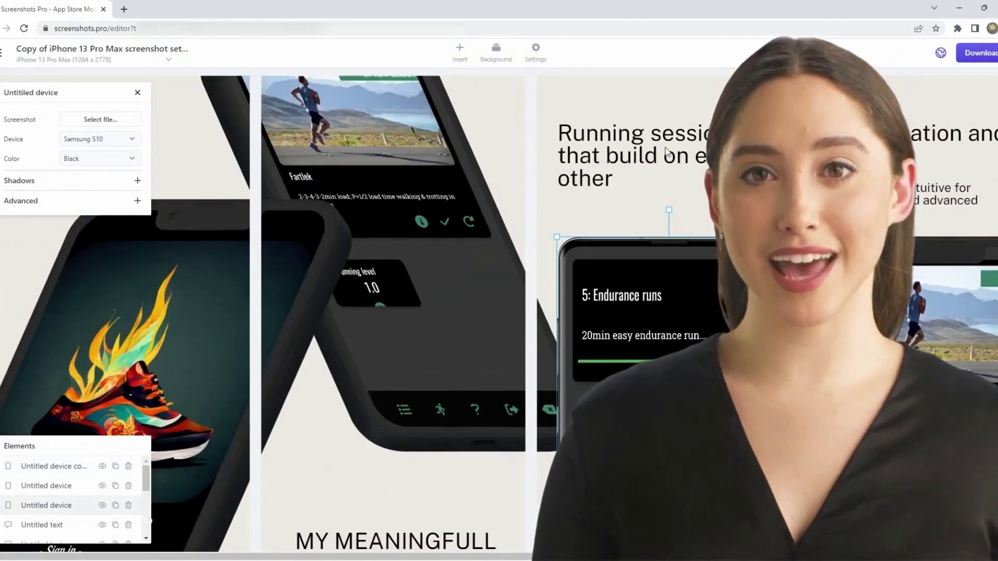
click(669, 154)
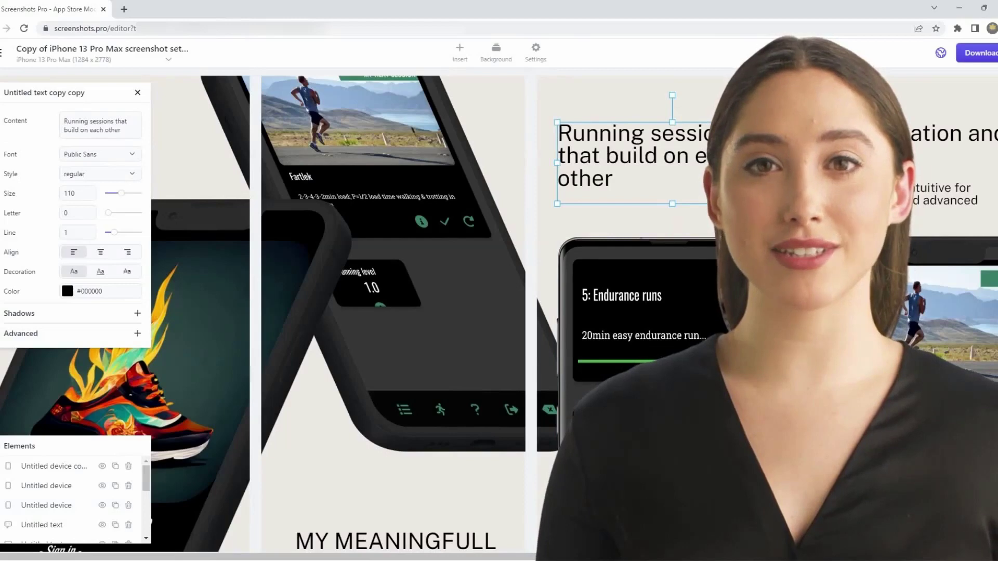
click(124, 130)
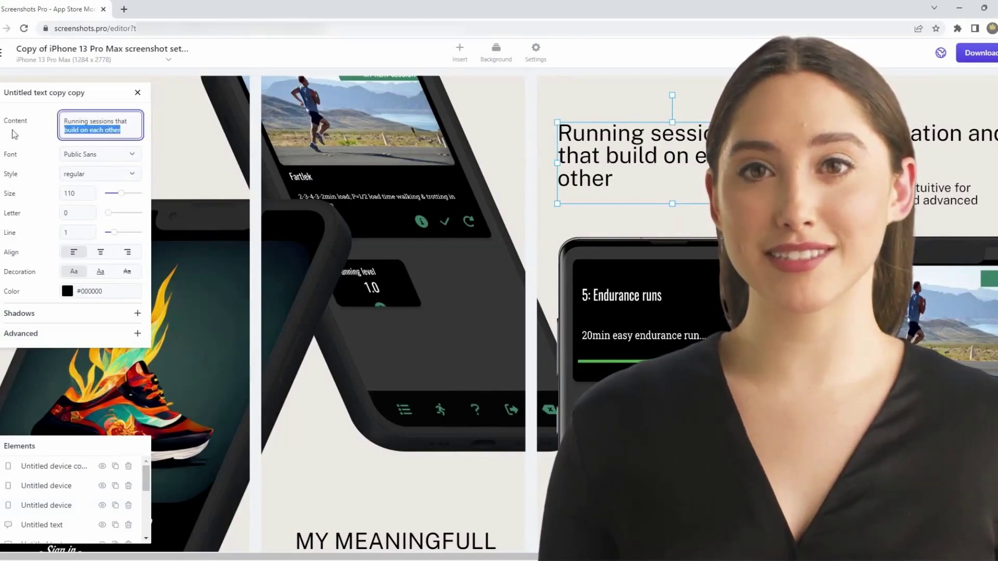
key(BackSpace)
text(c)
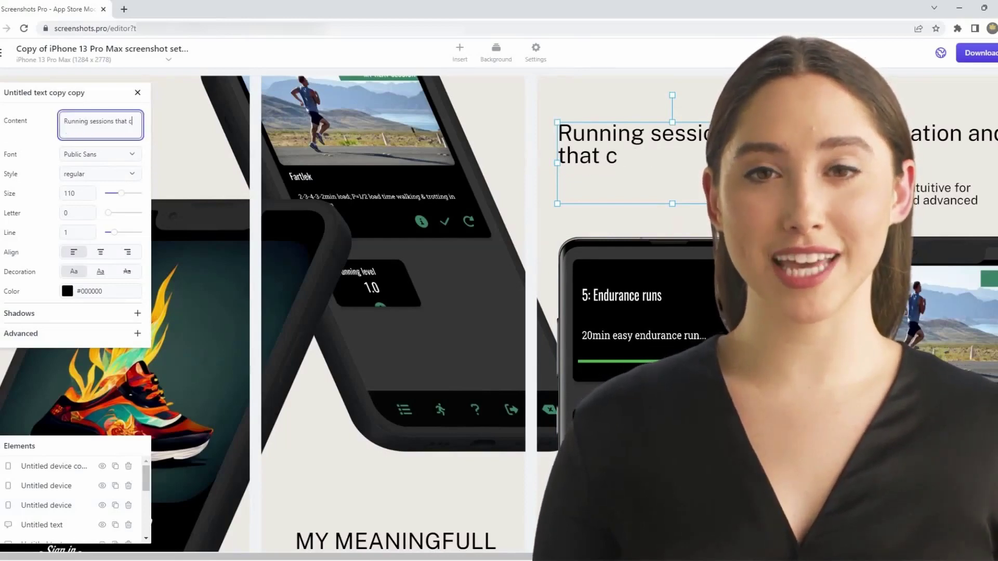
text(ount)
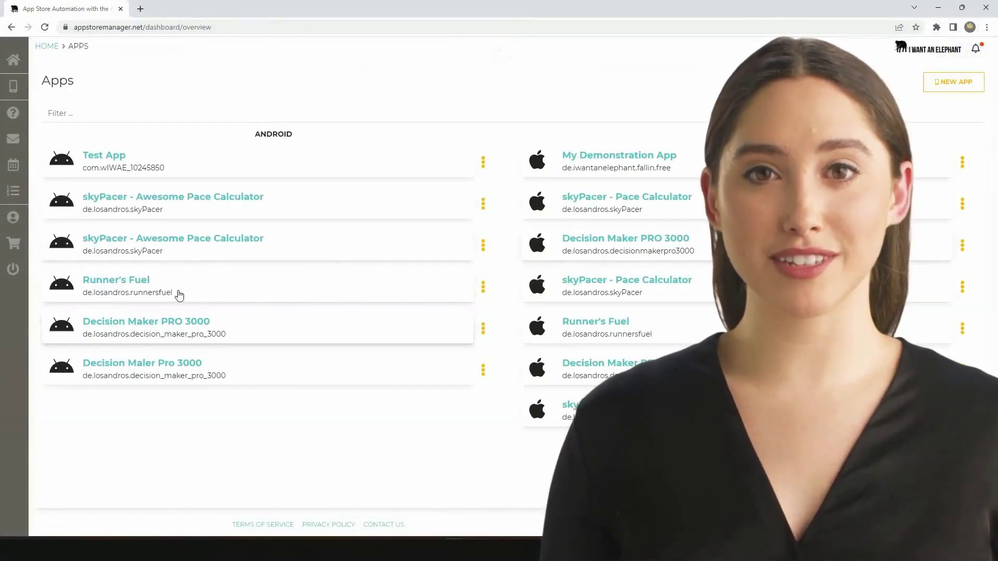
- In Runner's Fuel's Release Notes Upgrade package, download the Google Drive asset file template
click(180, 287)
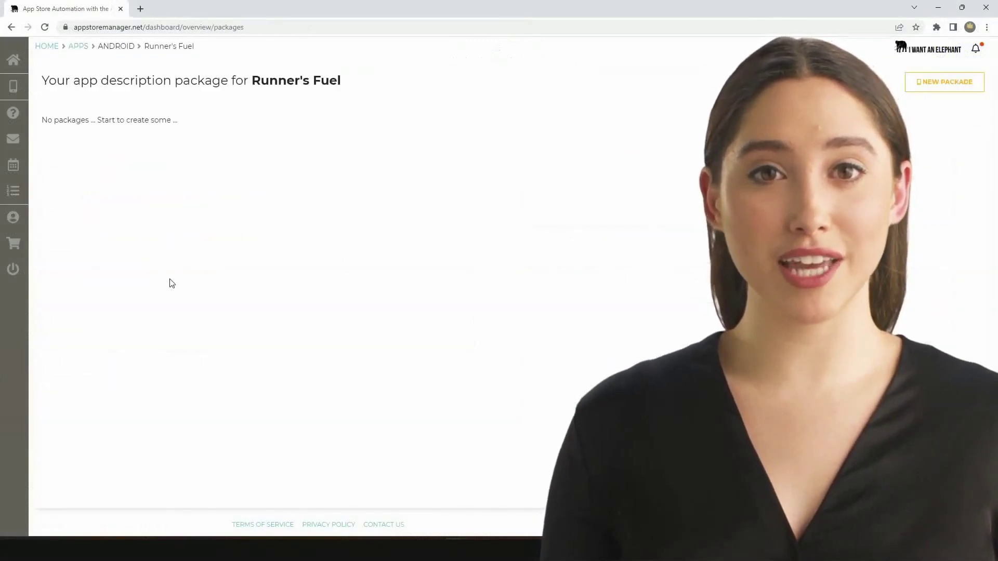
click(151, 214)
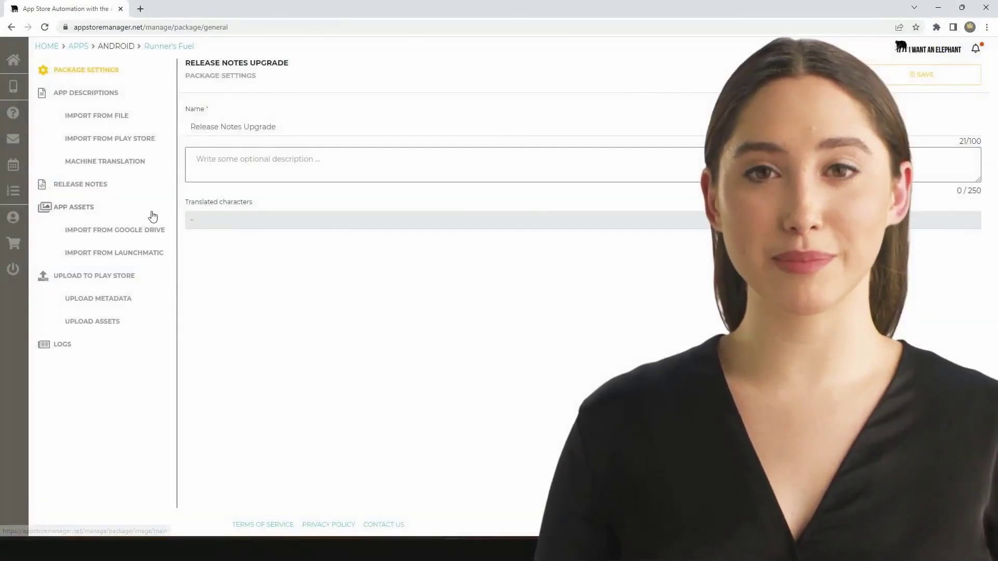
click(114, 230)
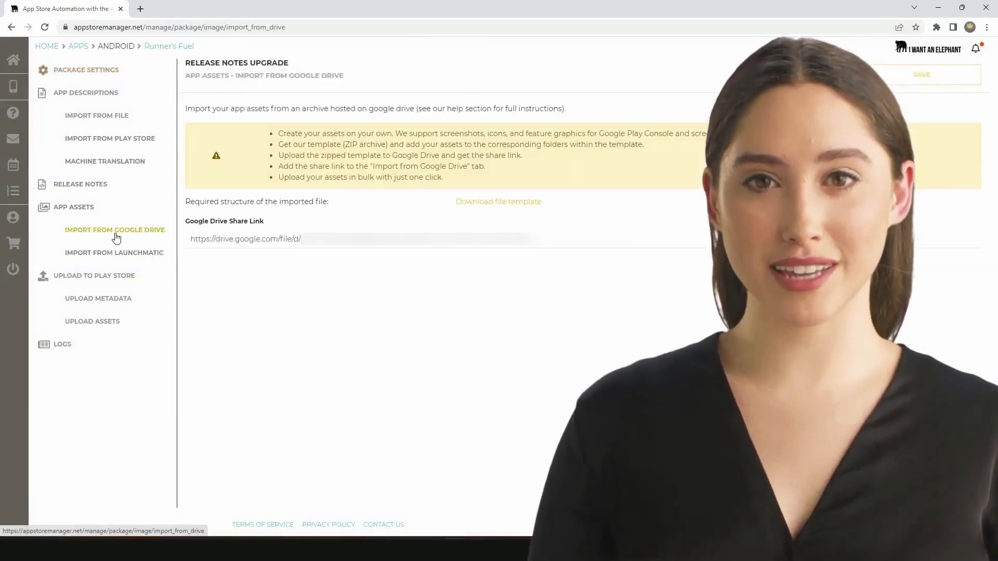
click(478, 204)
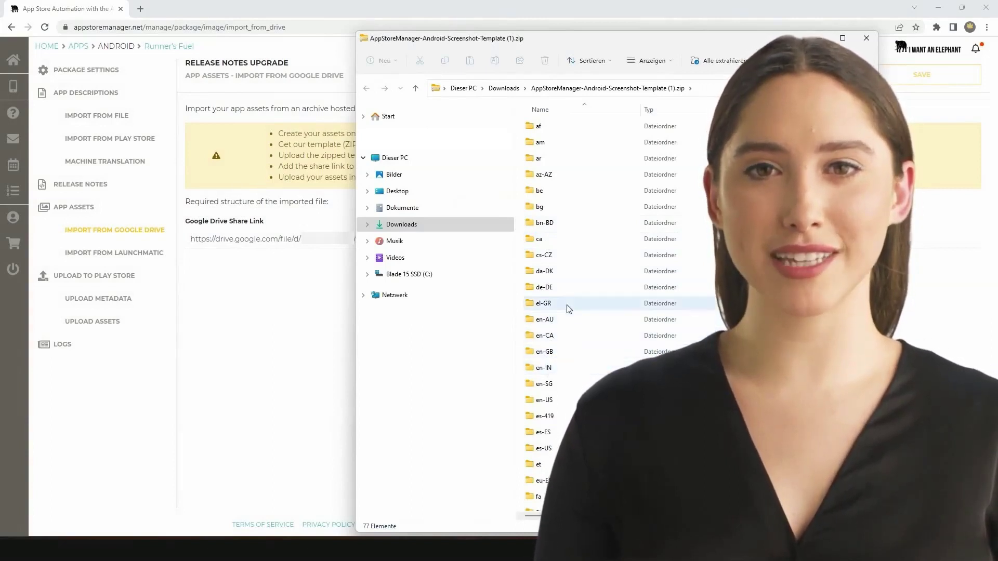
- Browse the template's en-US folder, check the Drive screenshots zip's options, and return to uploading
double_click(546, 400)
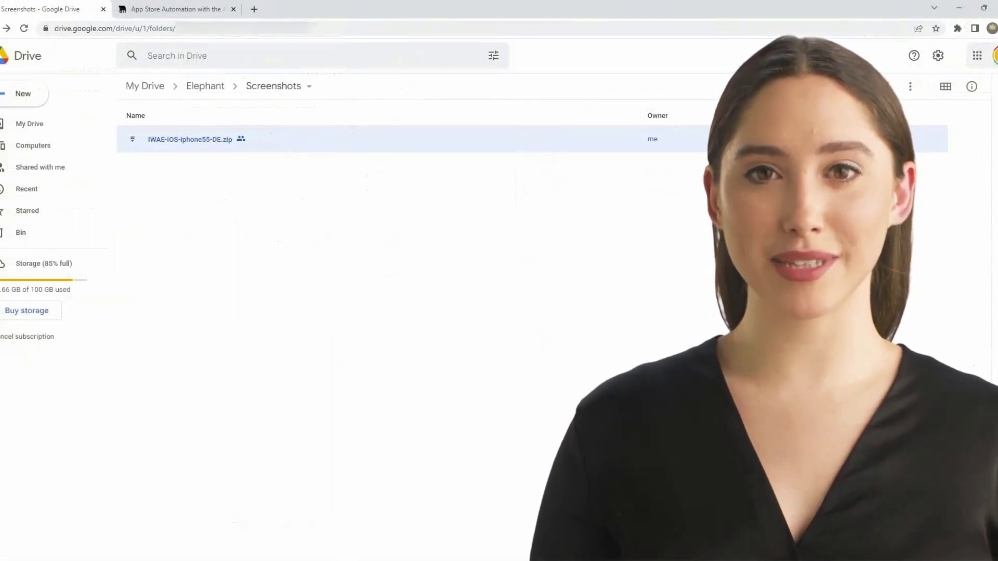
right_click(262, 140)
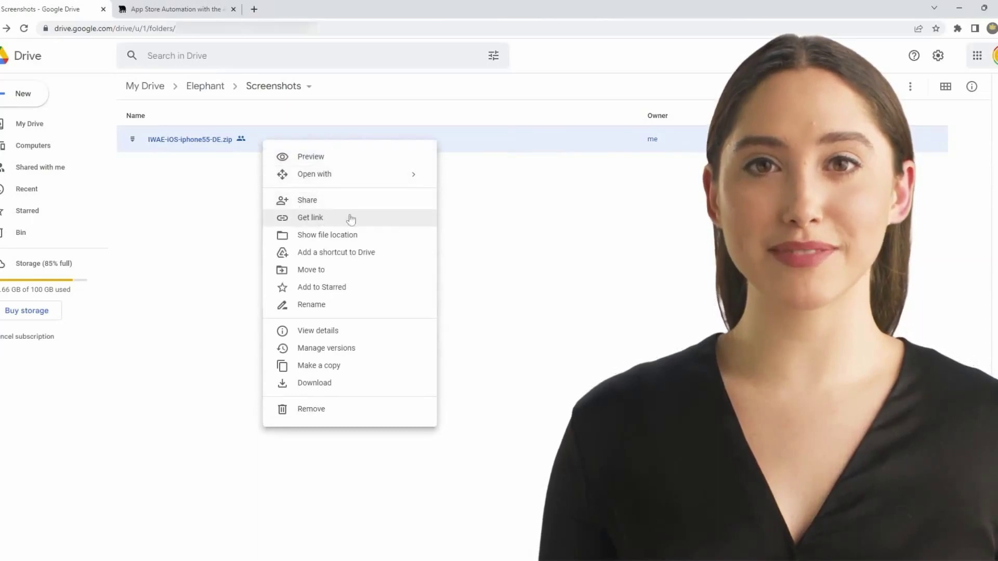
click(203, 9)
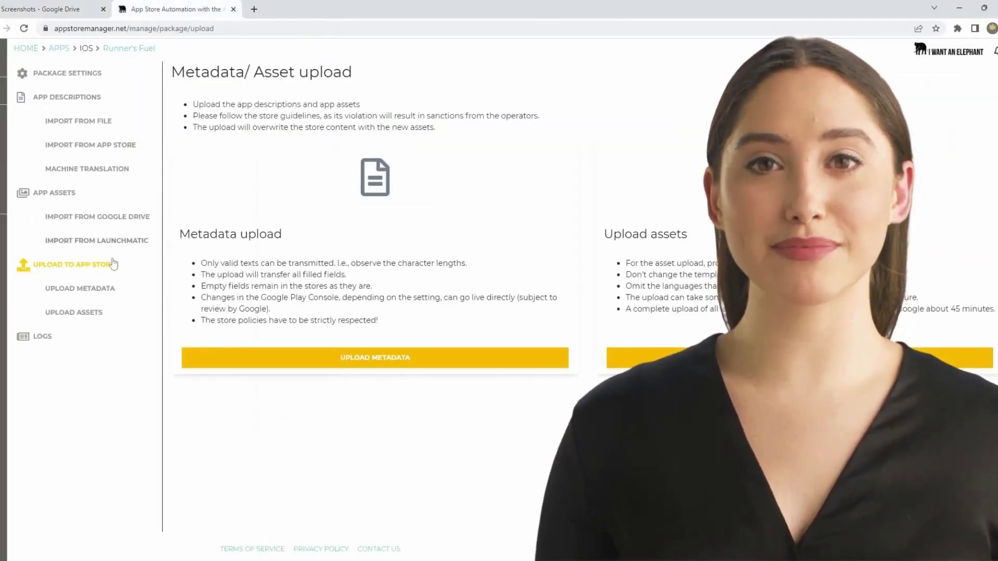
- Upload Runner's Fuel's 'Assets from Google Drive' and confirm the Upload started message
click(95, 315)
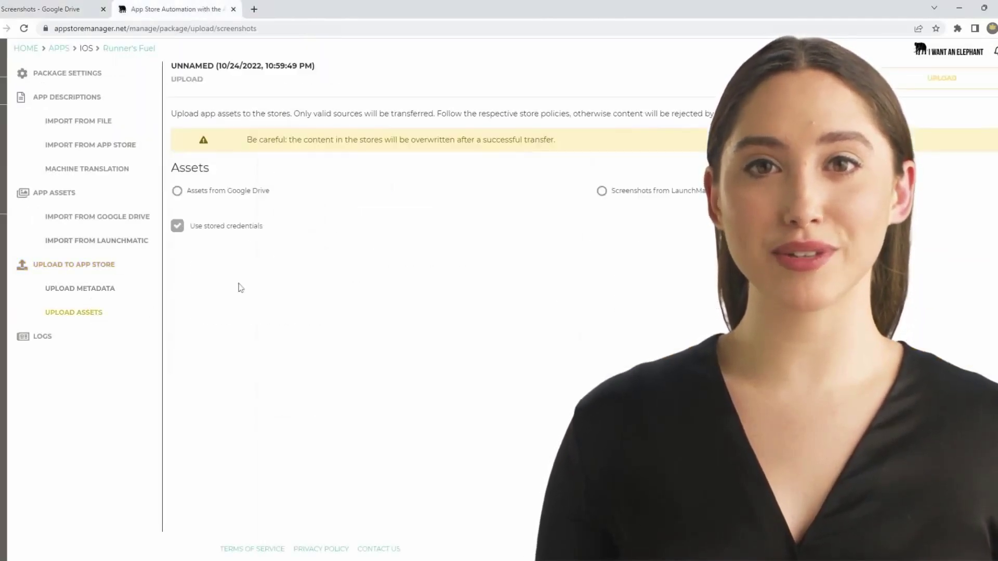
click(232, 193)
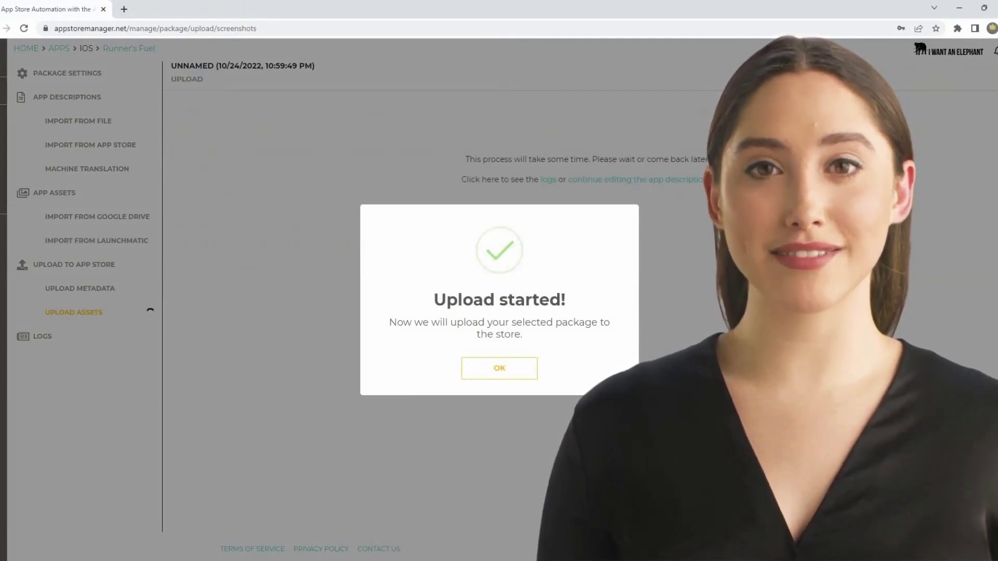
click(499, 368)
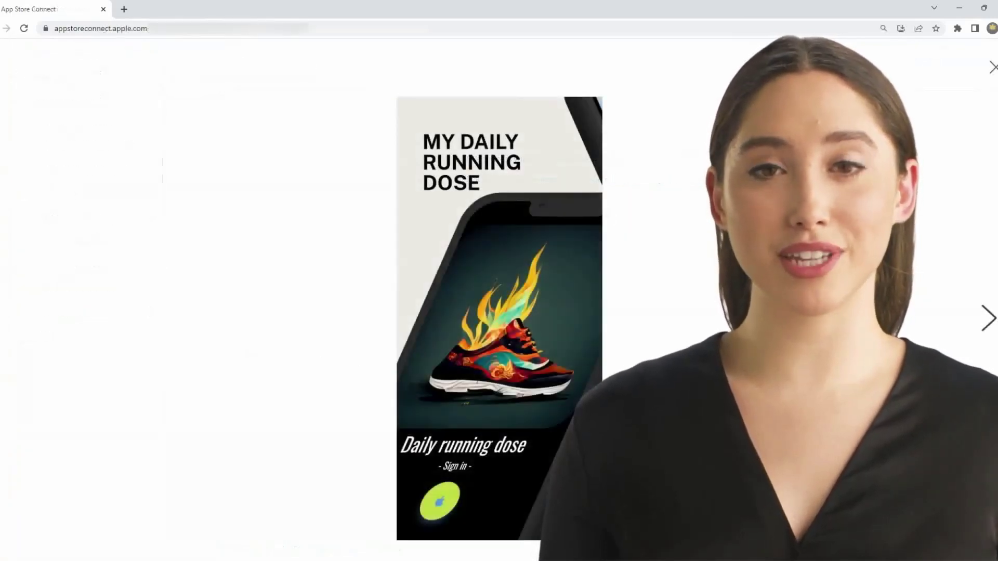
- Step through the uploaded screenshots, including Running sessions and Explanation and details, then close the viewer
click(988, 318)
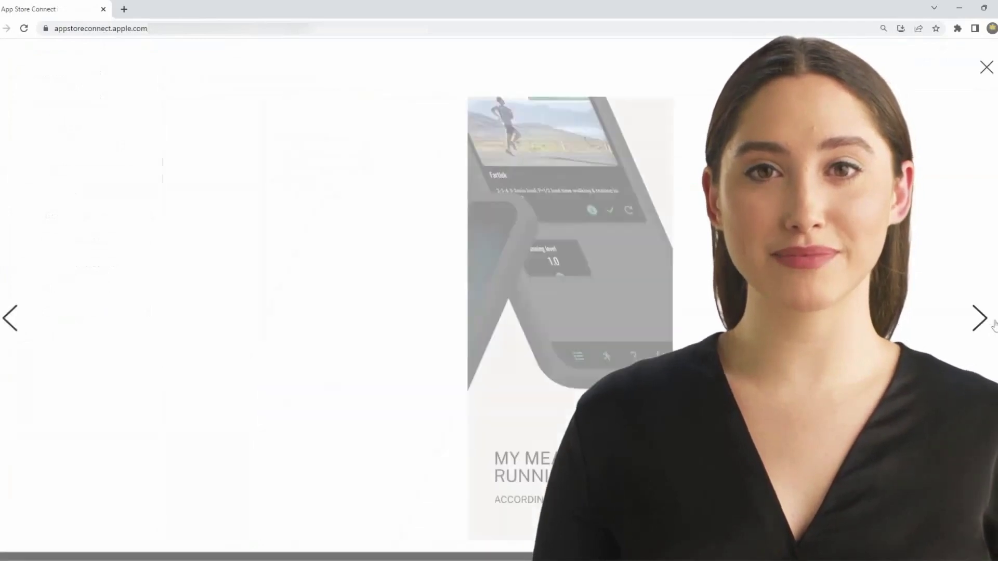
click(988, 319)
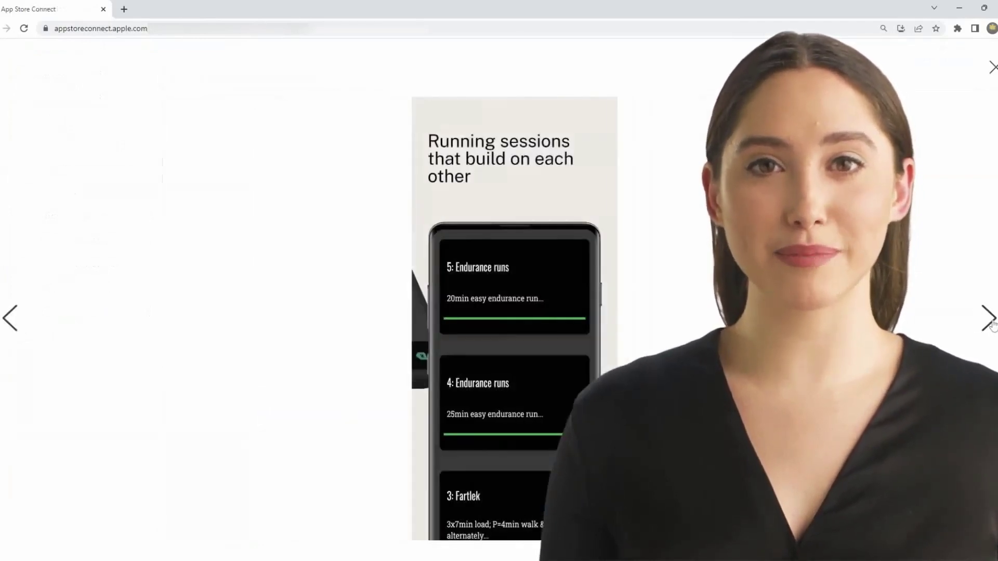
click(988, 321)
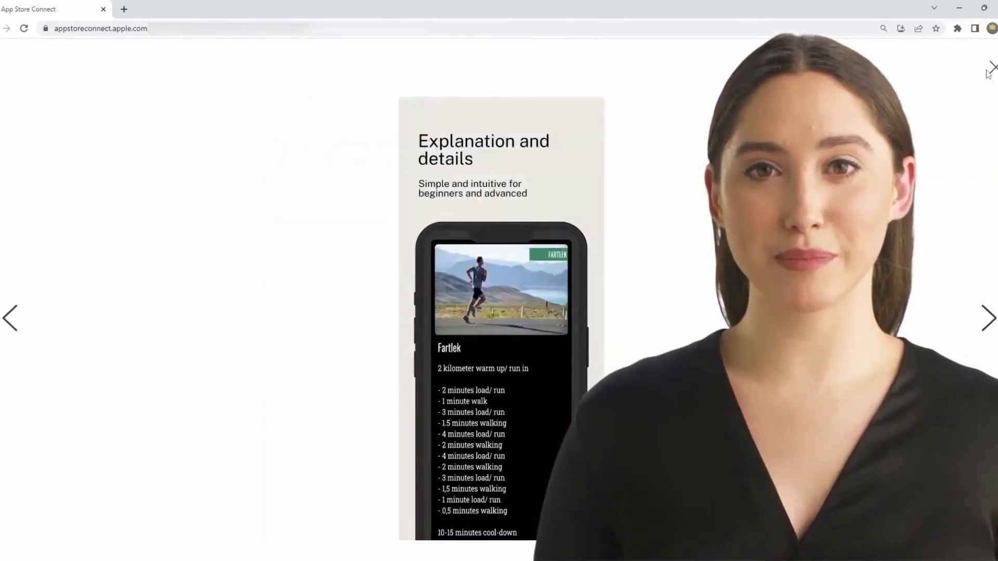
click(992, 68)
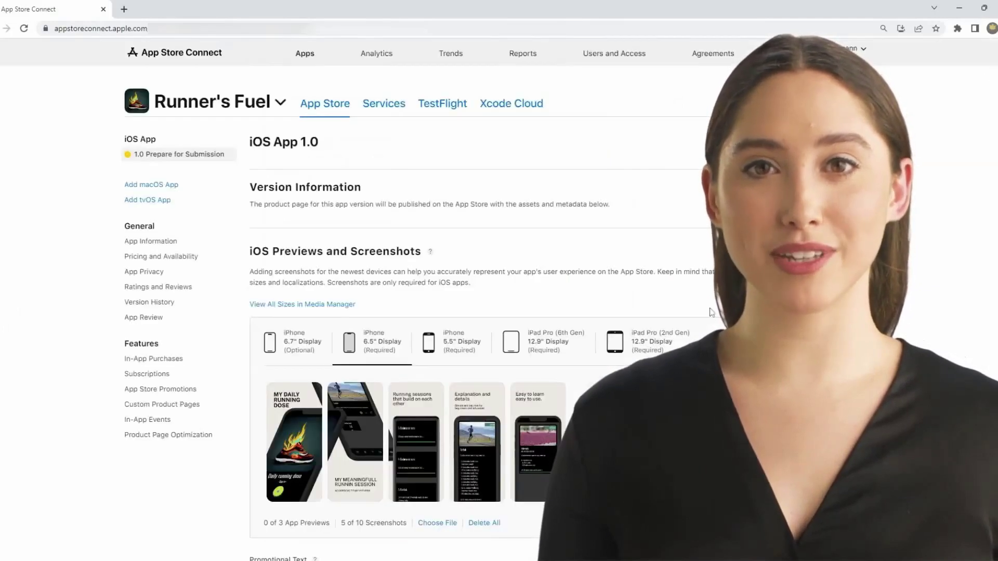
scroll(711, 311, down, 5)
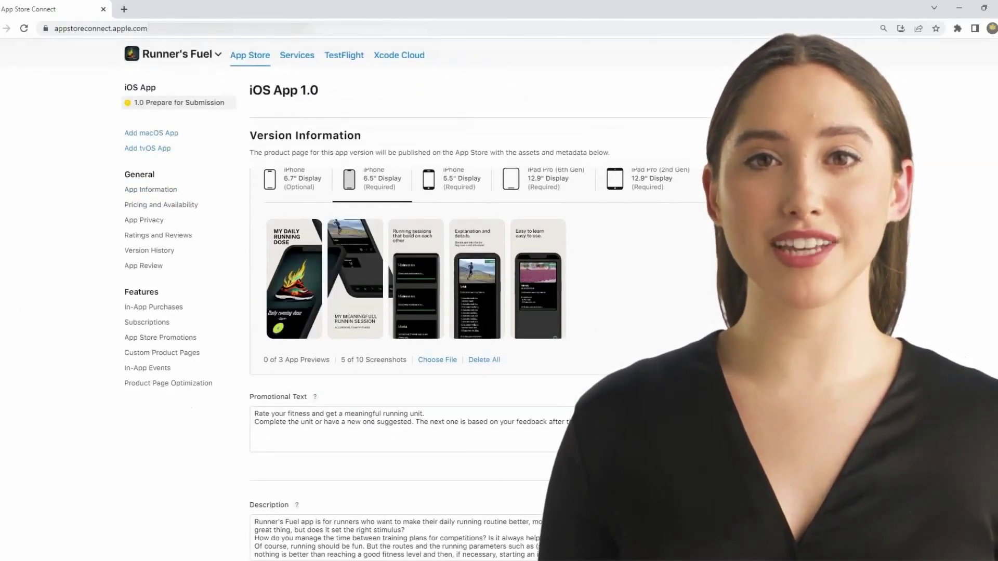
scroll(409, 312, up, 2)
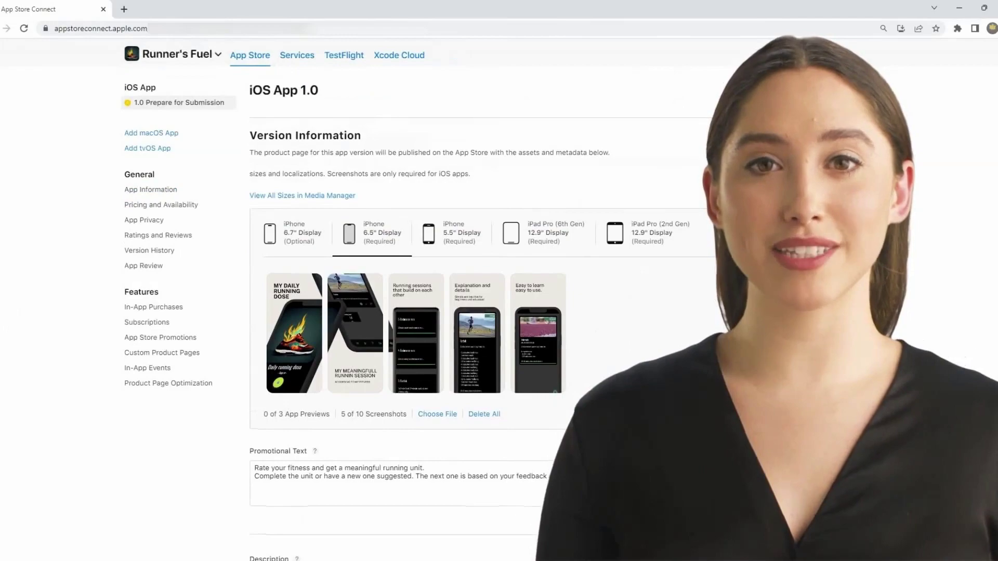